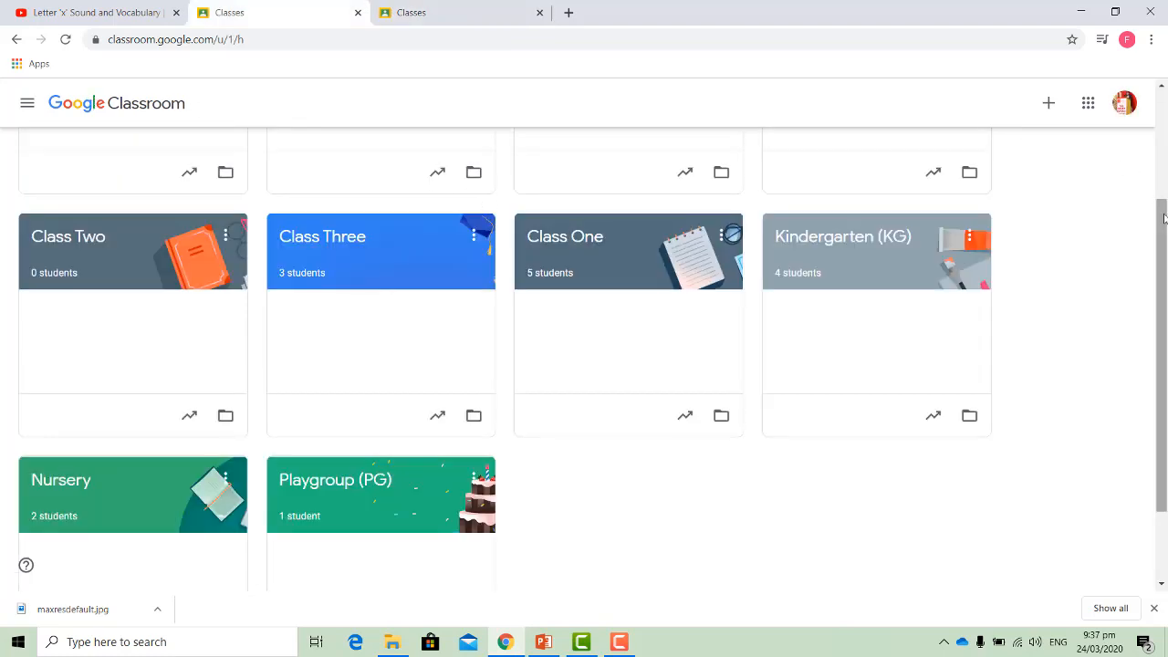
Step: Open the Nursery class from the class overview
drag(1164, 218, 1163, 110)
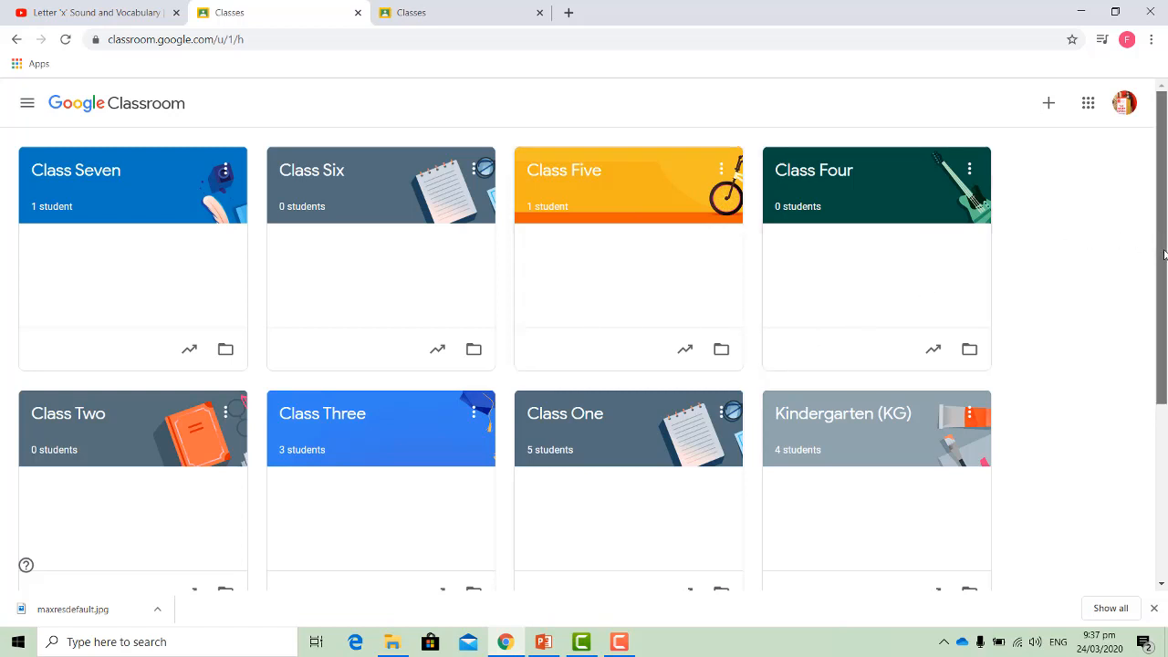
drag(1164, 243, 1166, 399)
click(106, 422)
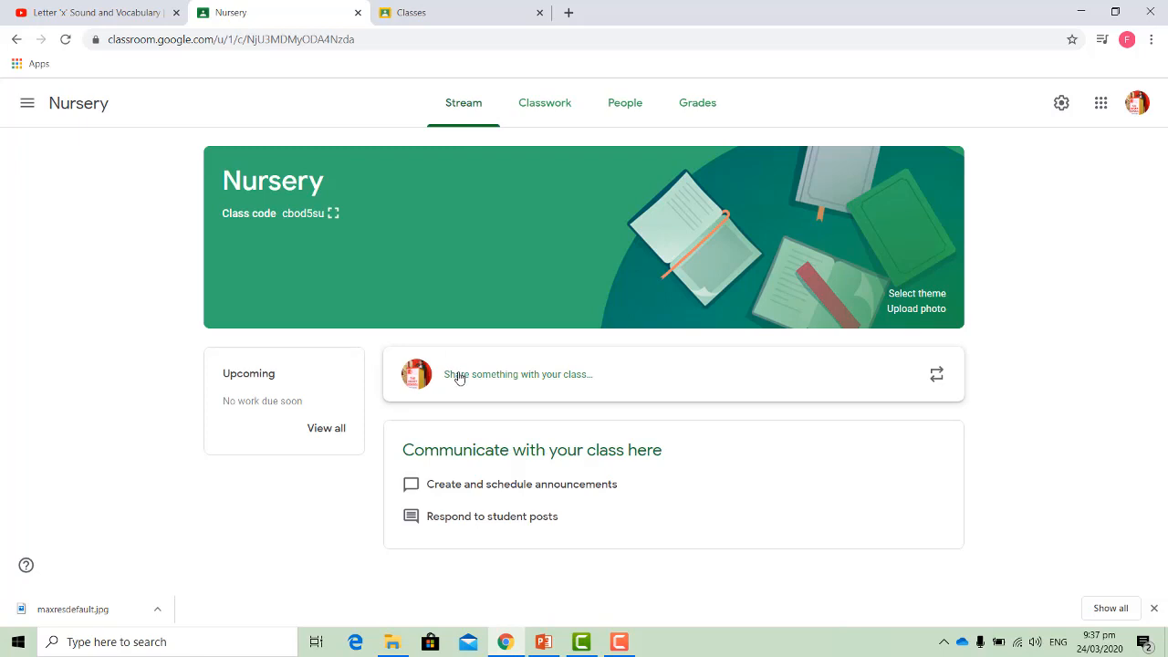
click(510, 381)
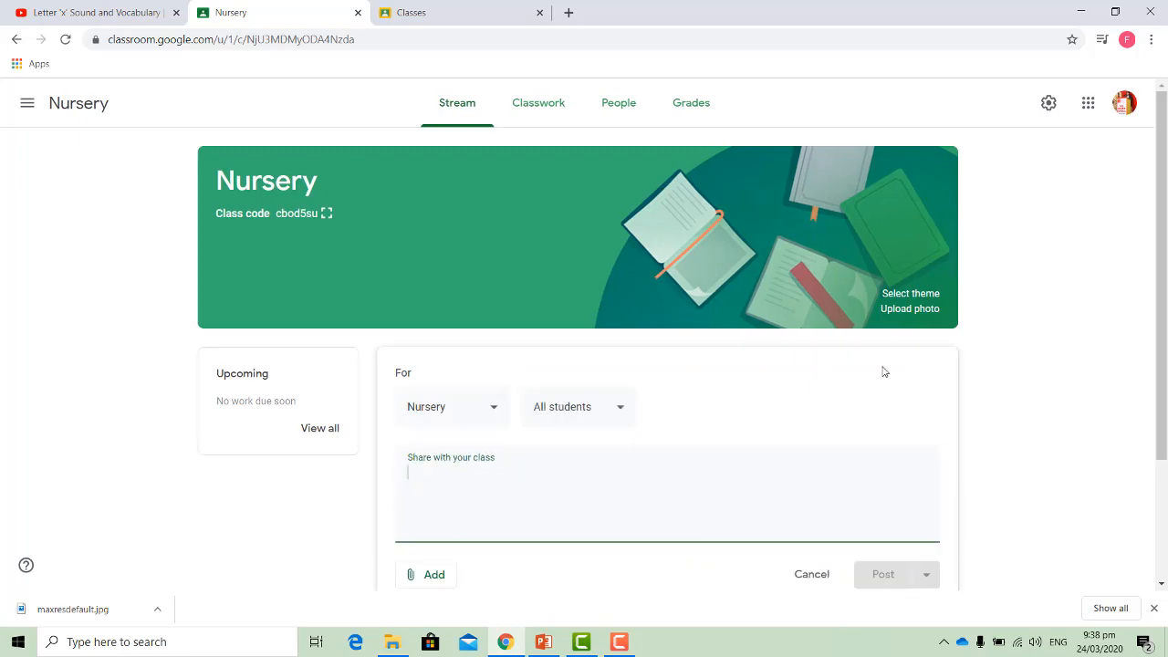
drag(1157, 327, 1140, 394)
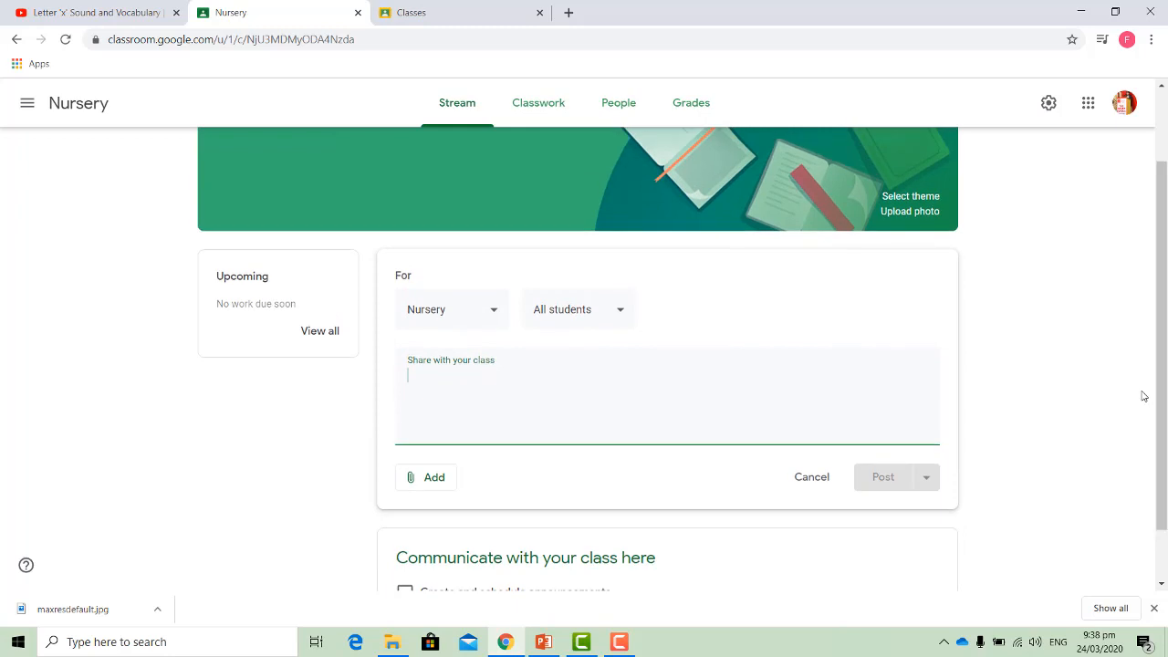
click(553, 108)
click(462, 104)
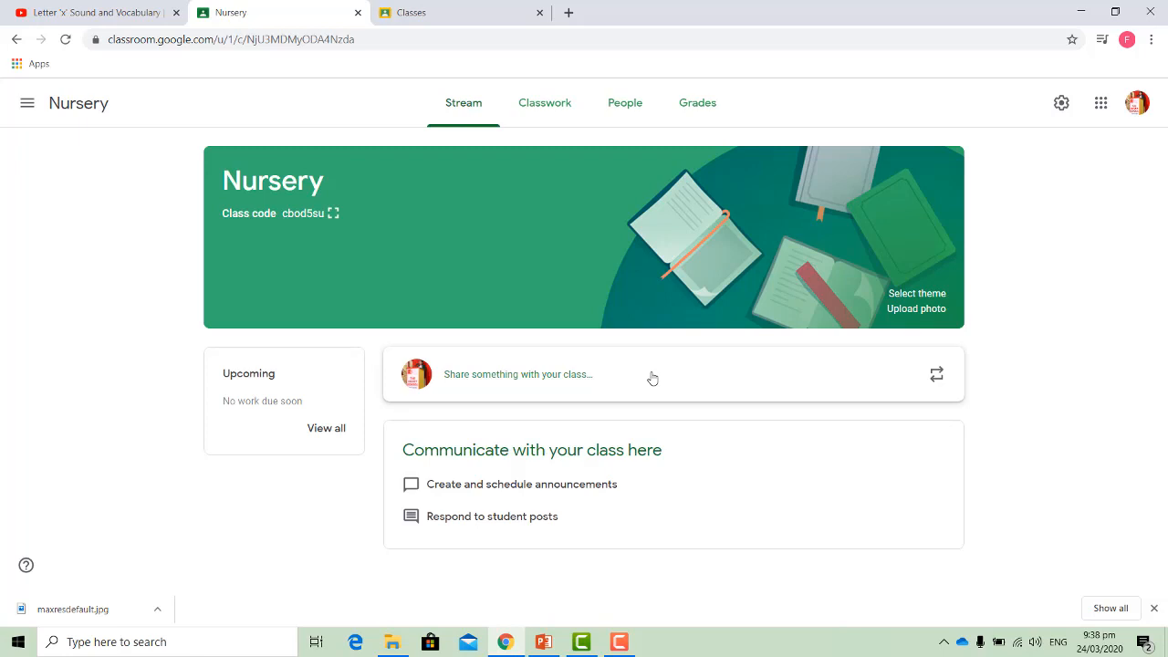
Step: Reuse the "All about Shapes" post from Playgroup (PG) as an announcement for all Nursery students and publish it
click(938, 376)
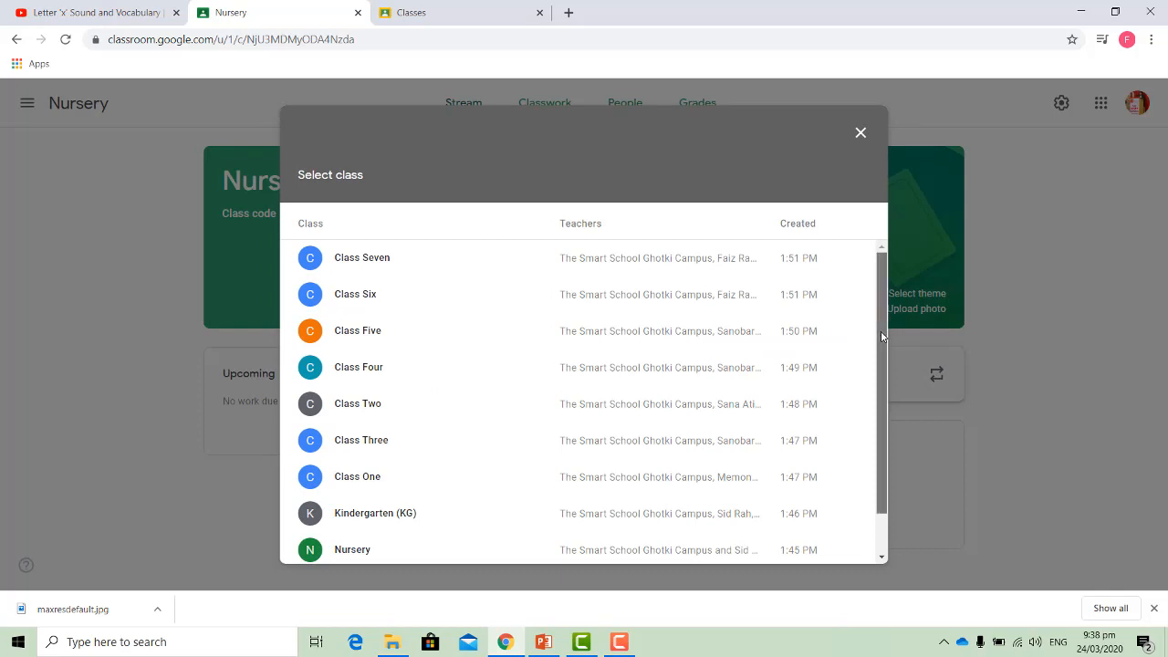
drag(882, 337, 882, 388)
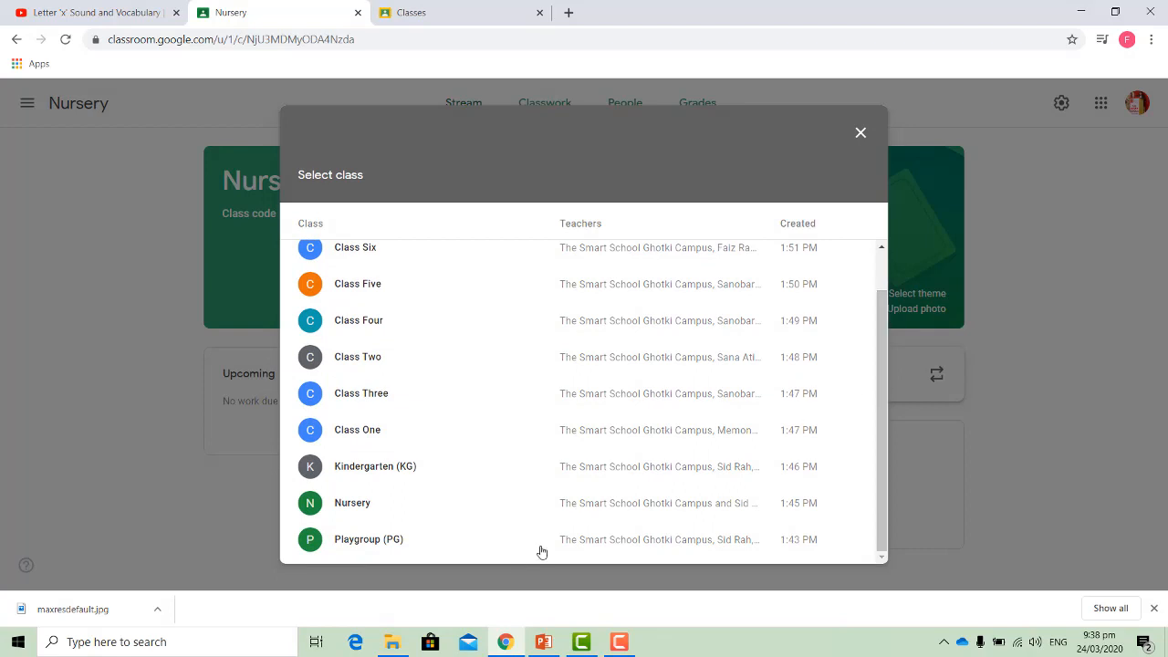
click(416, 546)
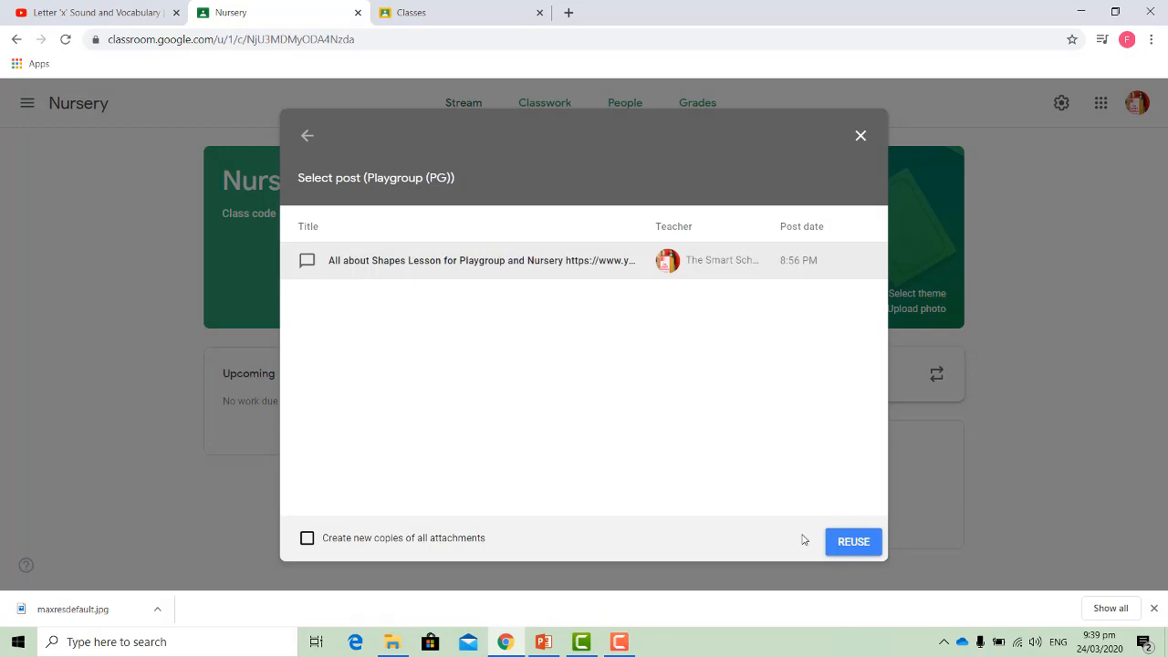
click(837, 550)
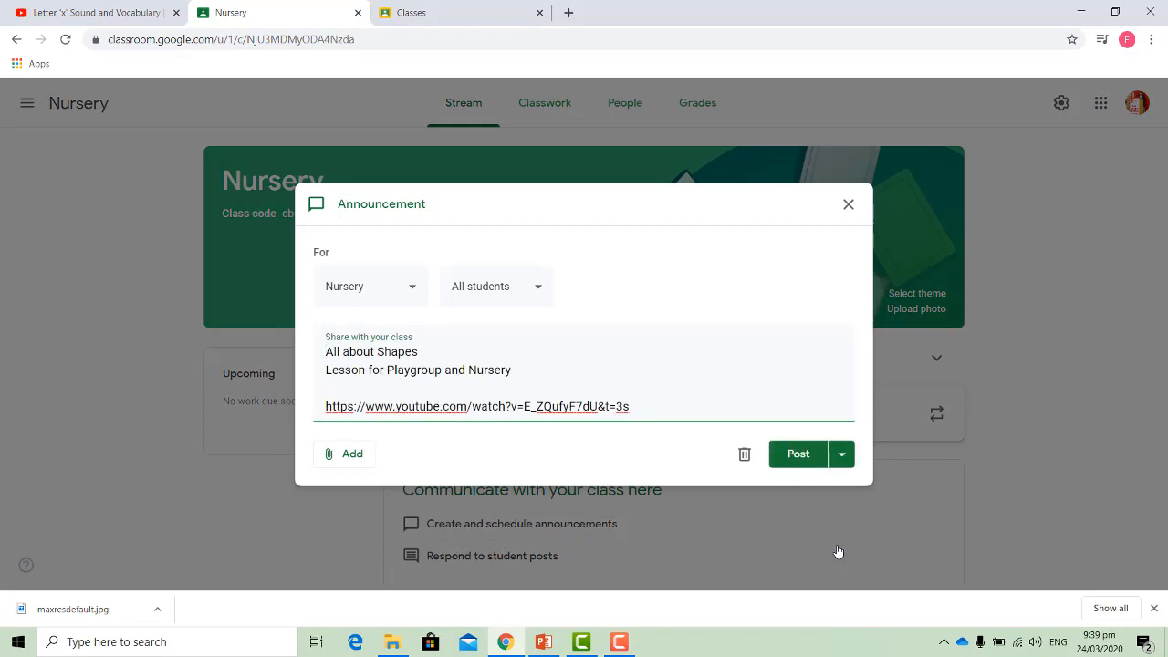
click(803, 455)
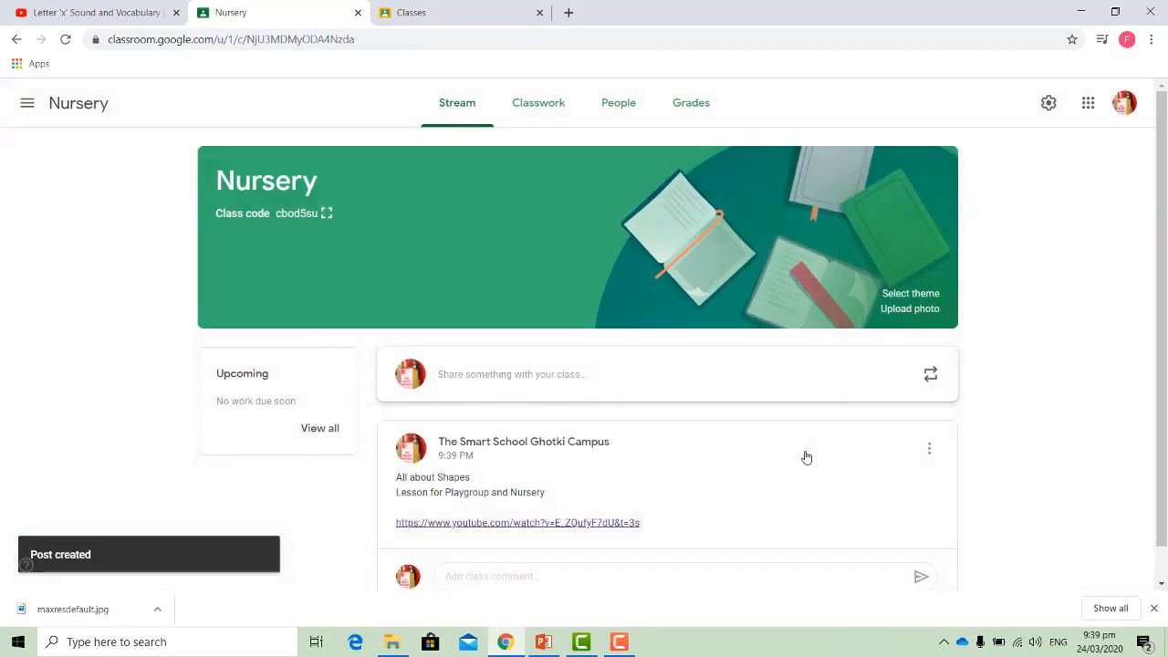
Step: Switch to the Playgroup (PG) class and open its classwork page
click(28, 103)
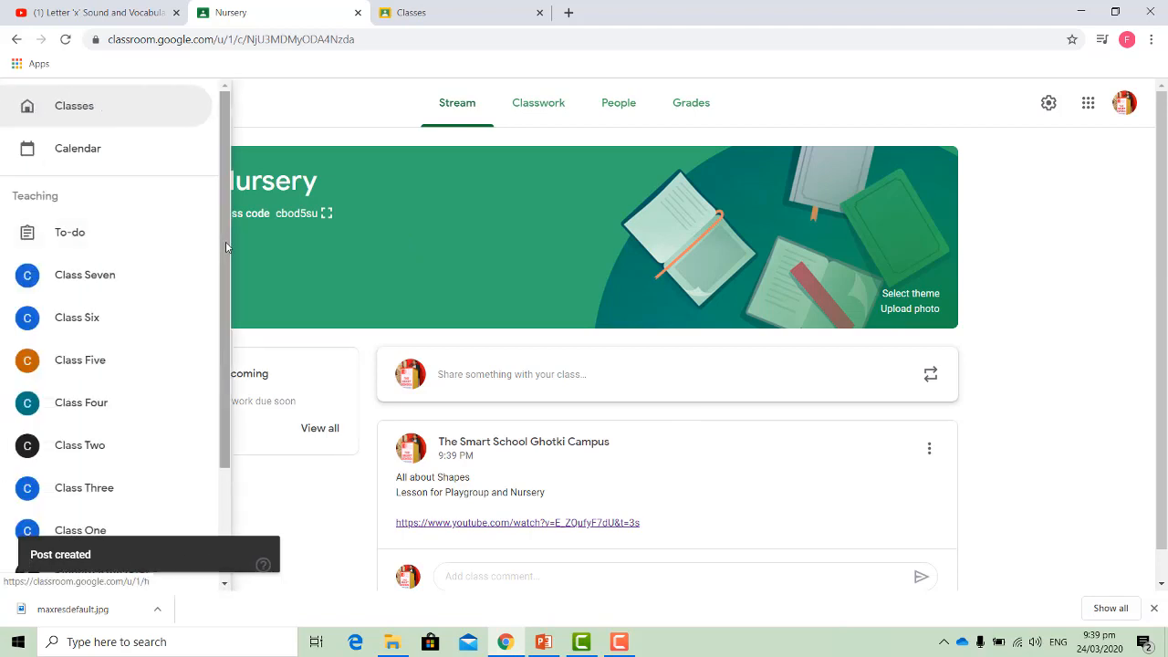
drag(225, 242, 216, 381)
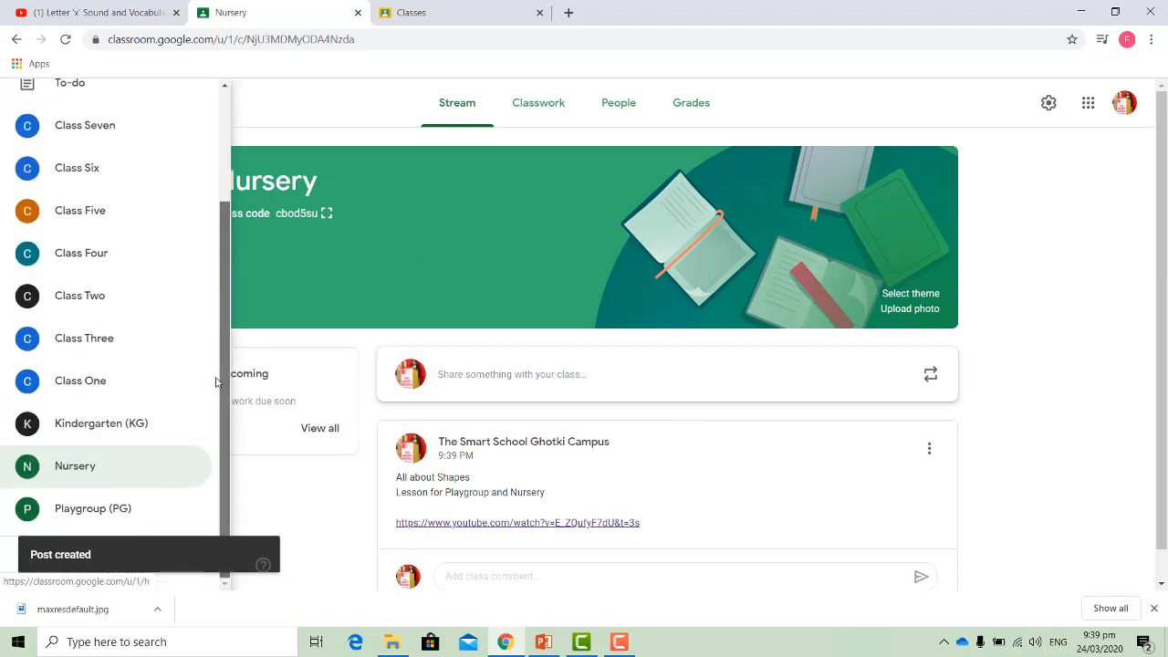
click(78, 520)
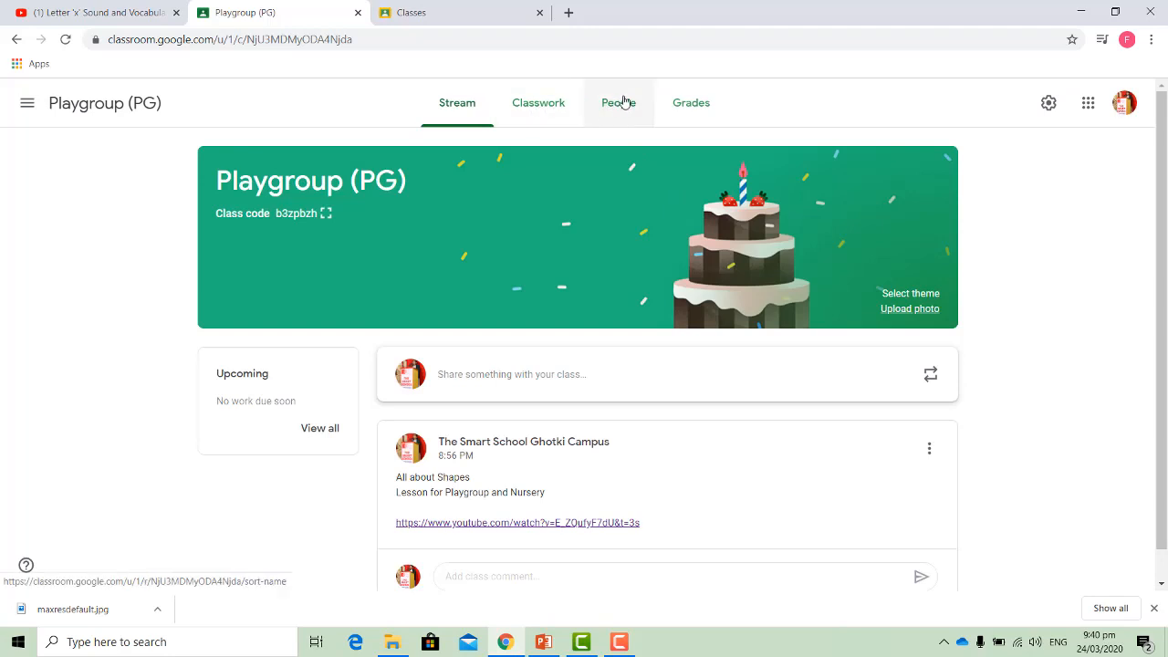
click(531, 110)
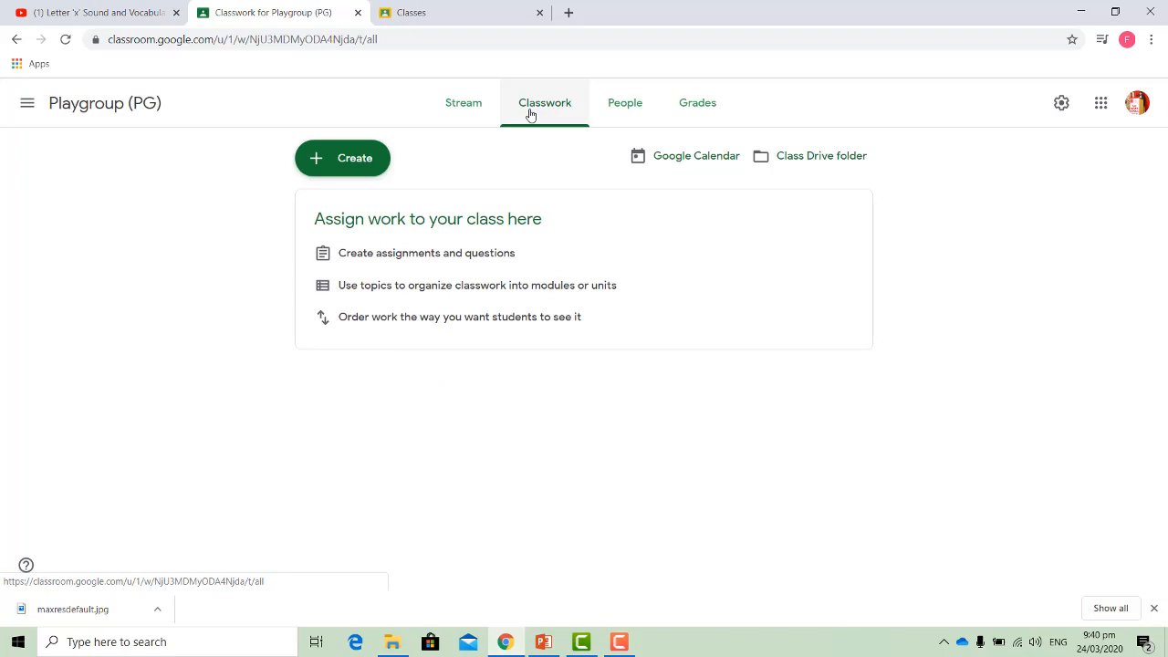
Step: Examine the posts of Kindergarten (KG) and Class Five available for reuse in the Playgroup classwork, and leave without reusing any
click(317, 160)
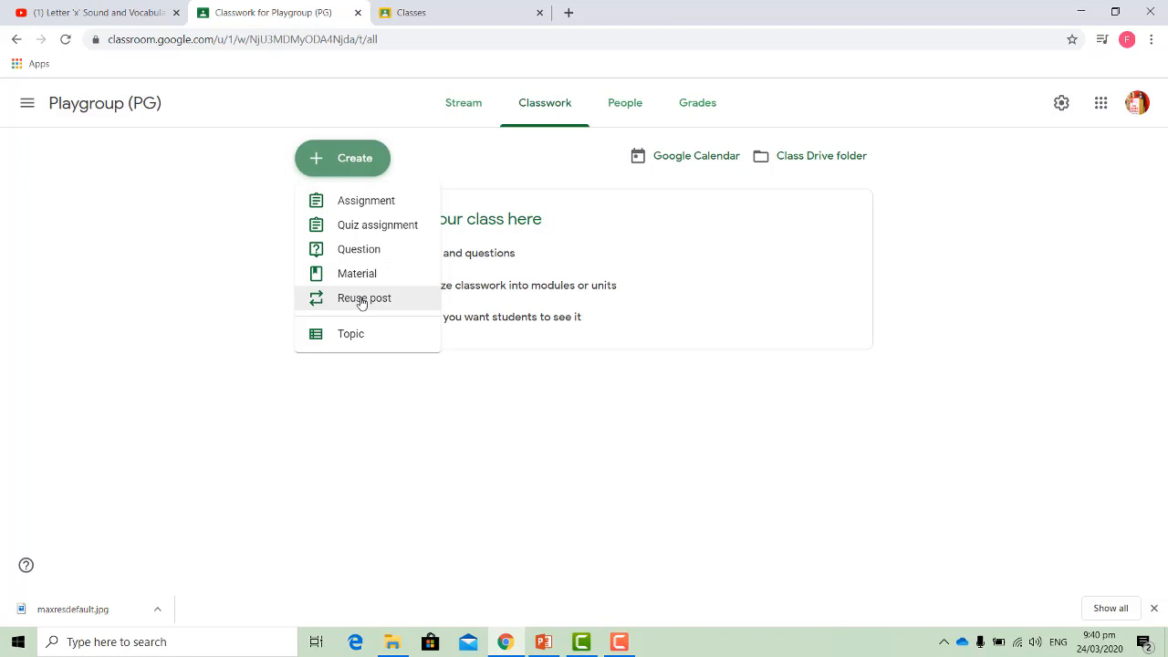
click(363, 301)
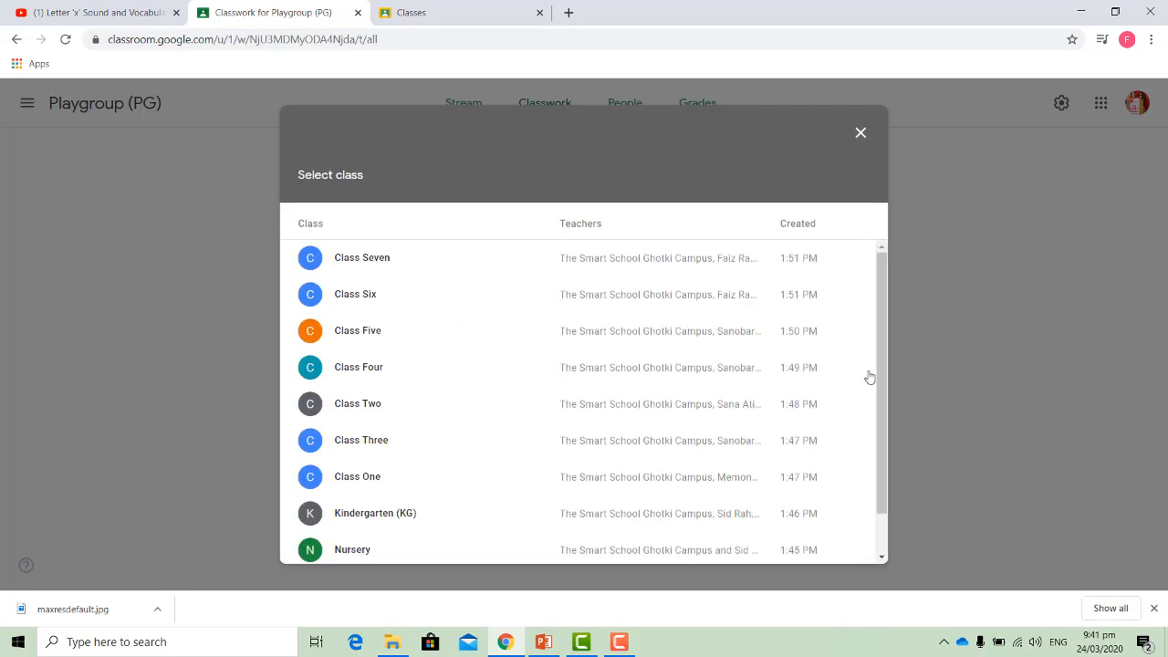
scroll(882, 384, down, 2)
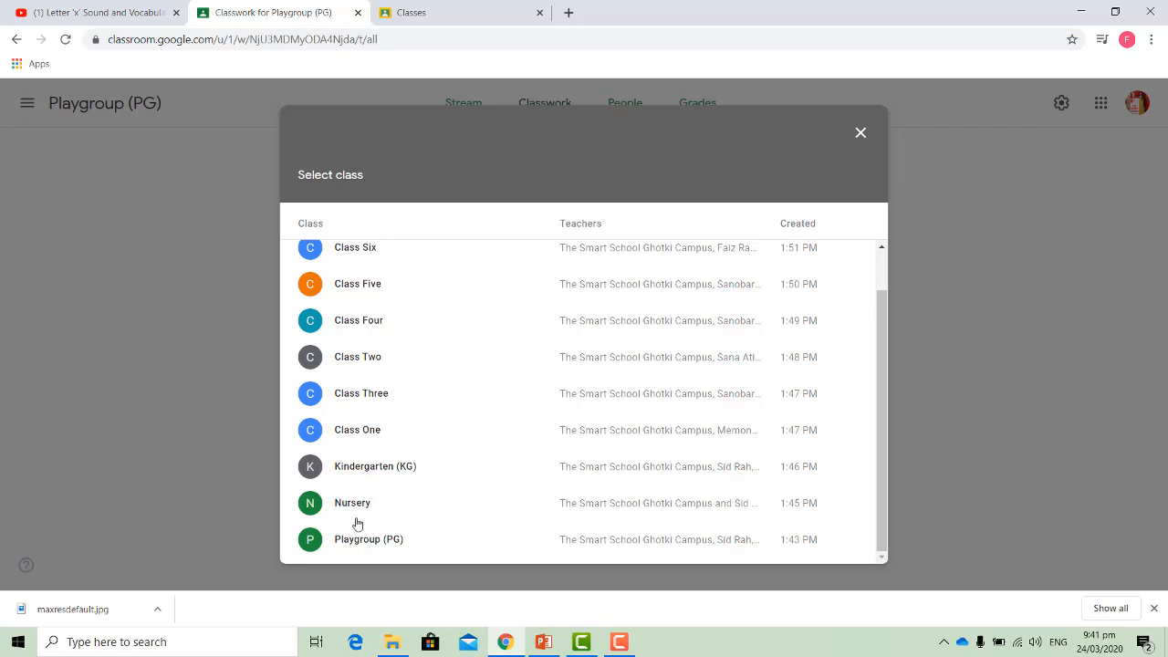
click(357, 471)
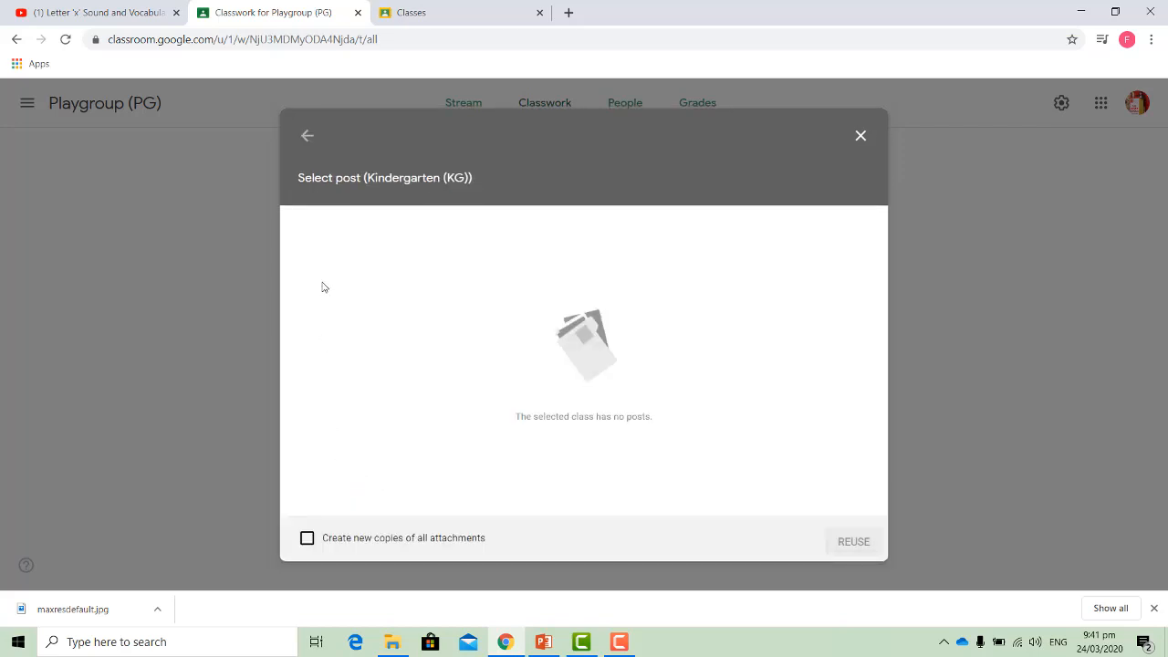
click(309, 137)
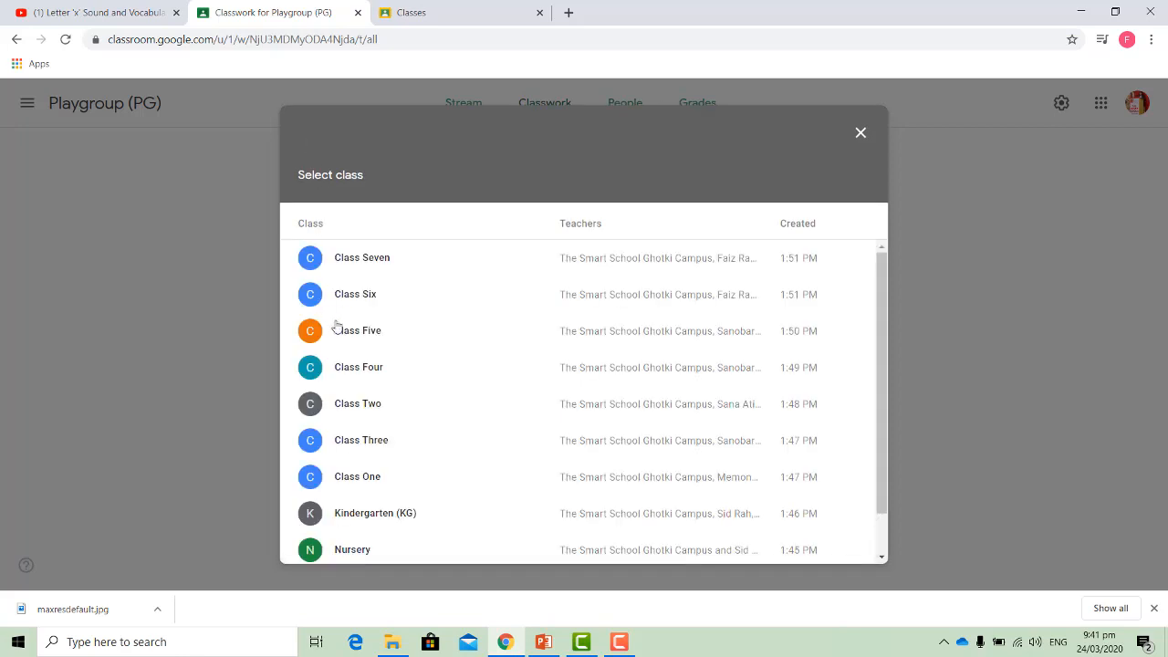
click(360, 336)
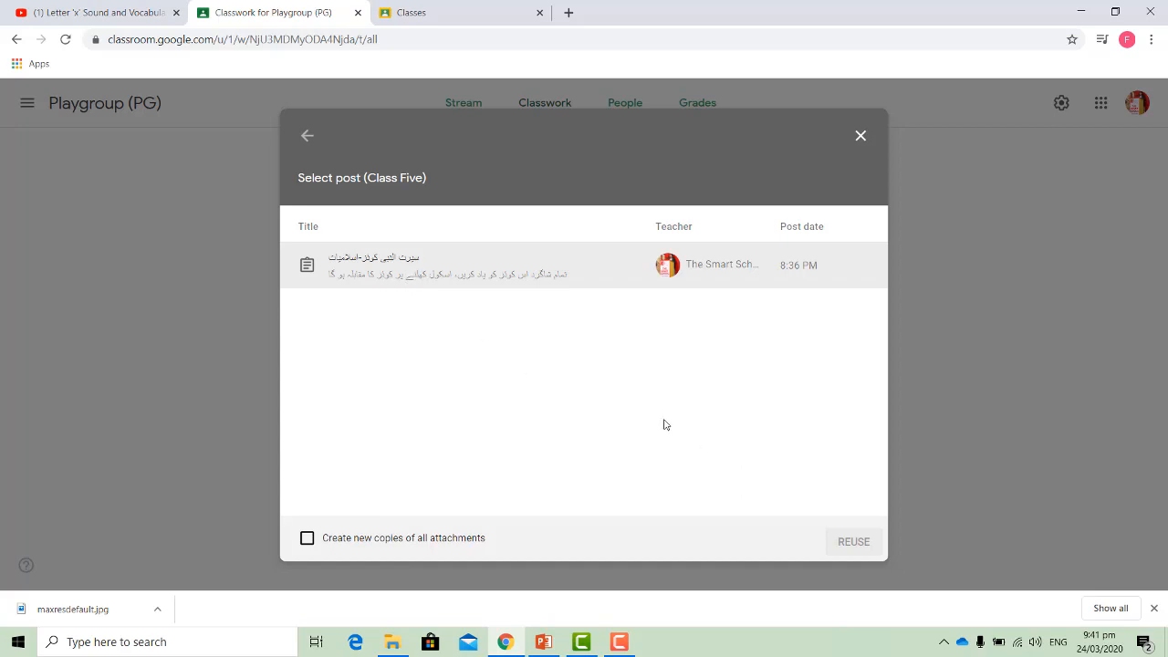
click(308, 137)
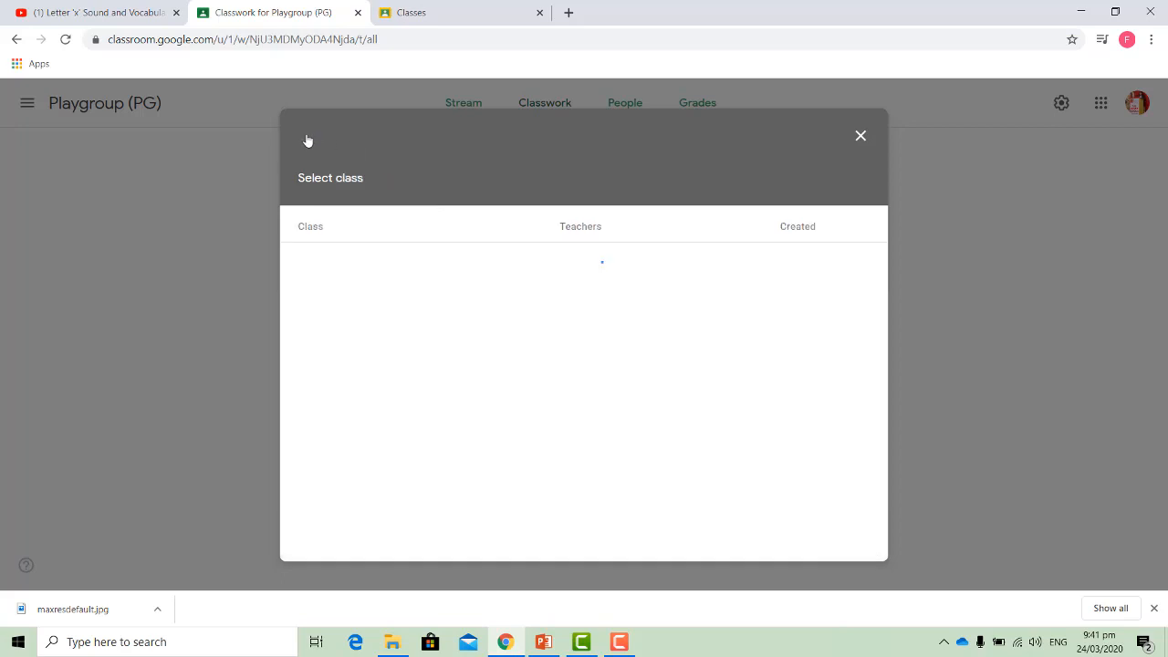
click(861, 133)
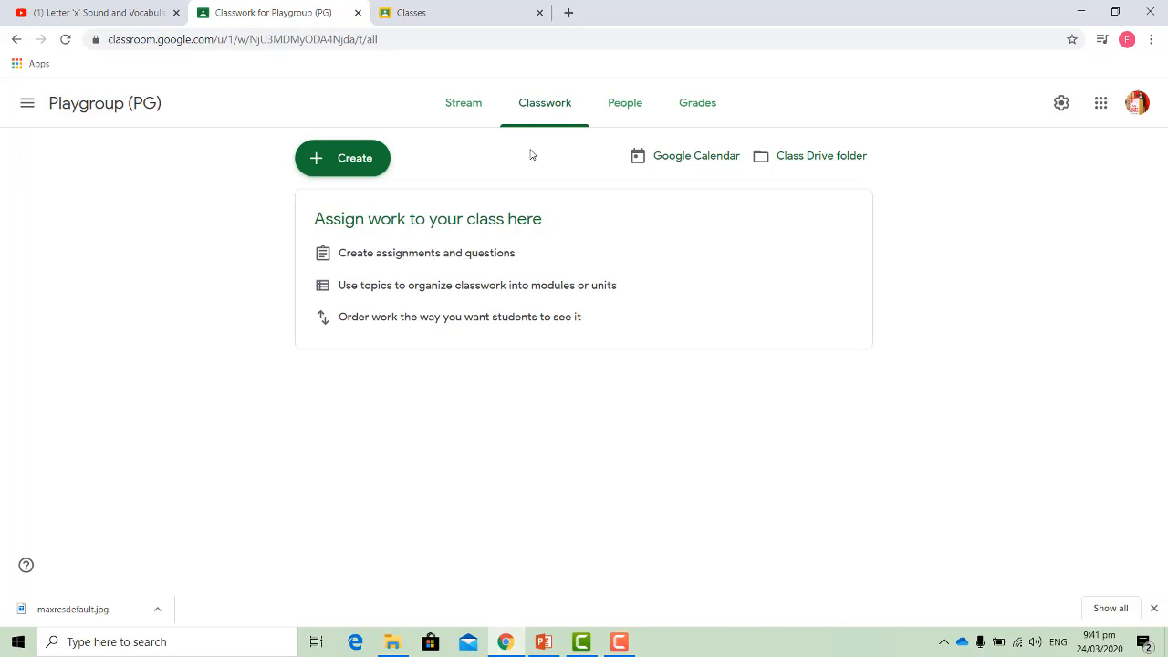
Step: Create a new Playgroup assignment titled "Solve the vocab worksheet"
click(352, 157)
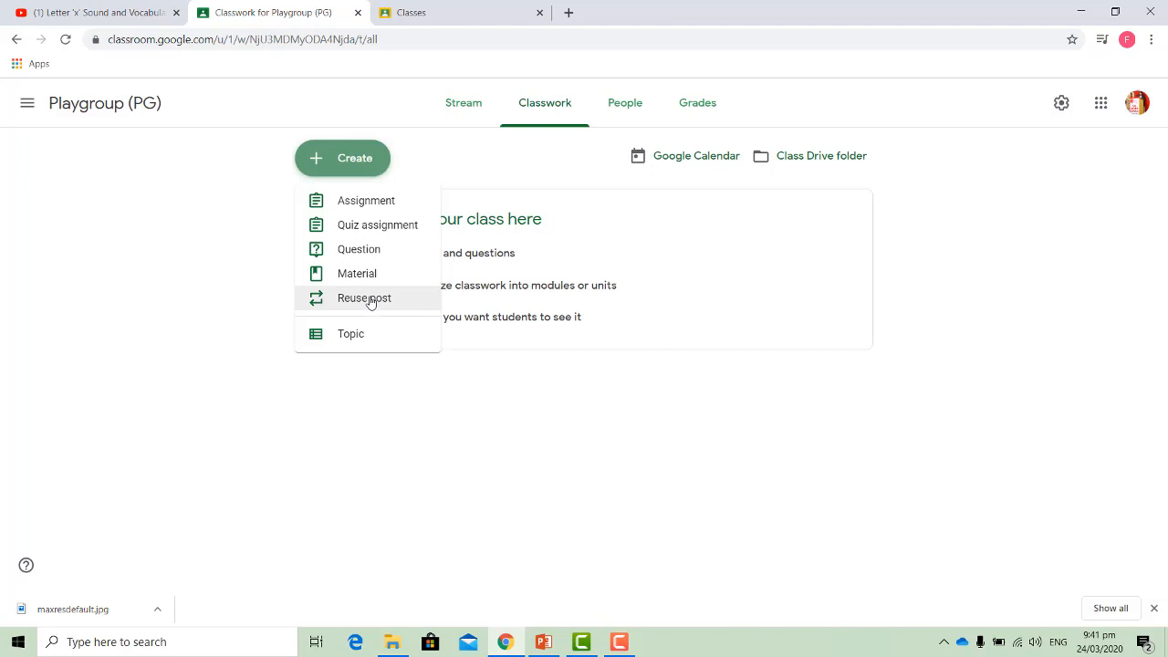
click(360, 205)
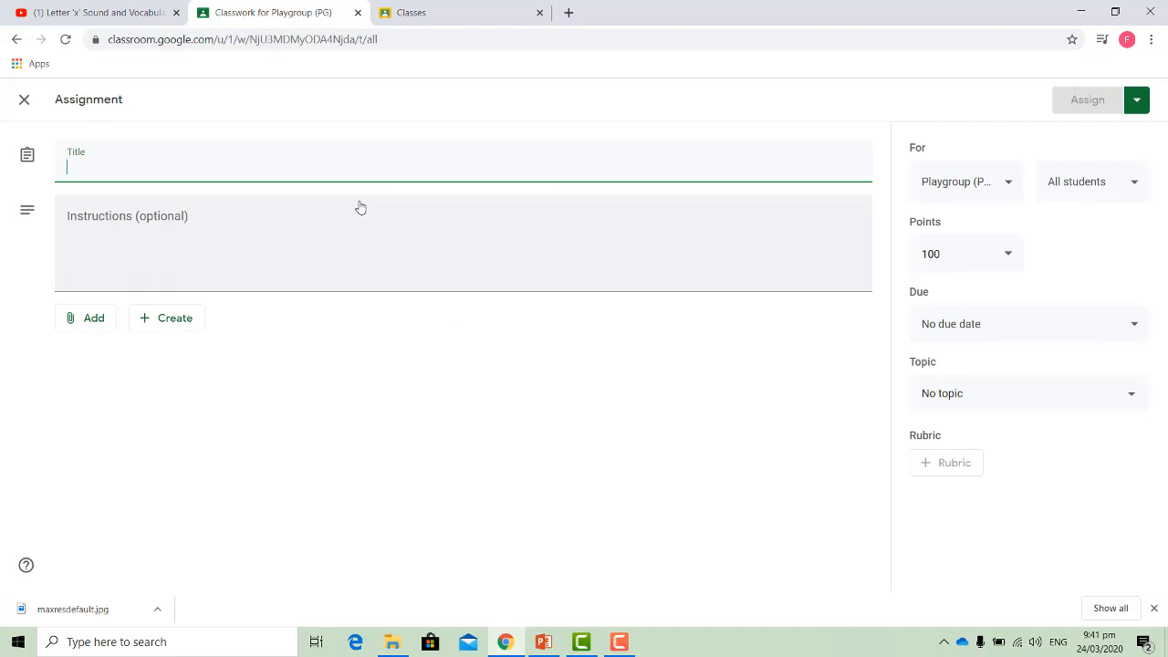
text(Solve the vocab)
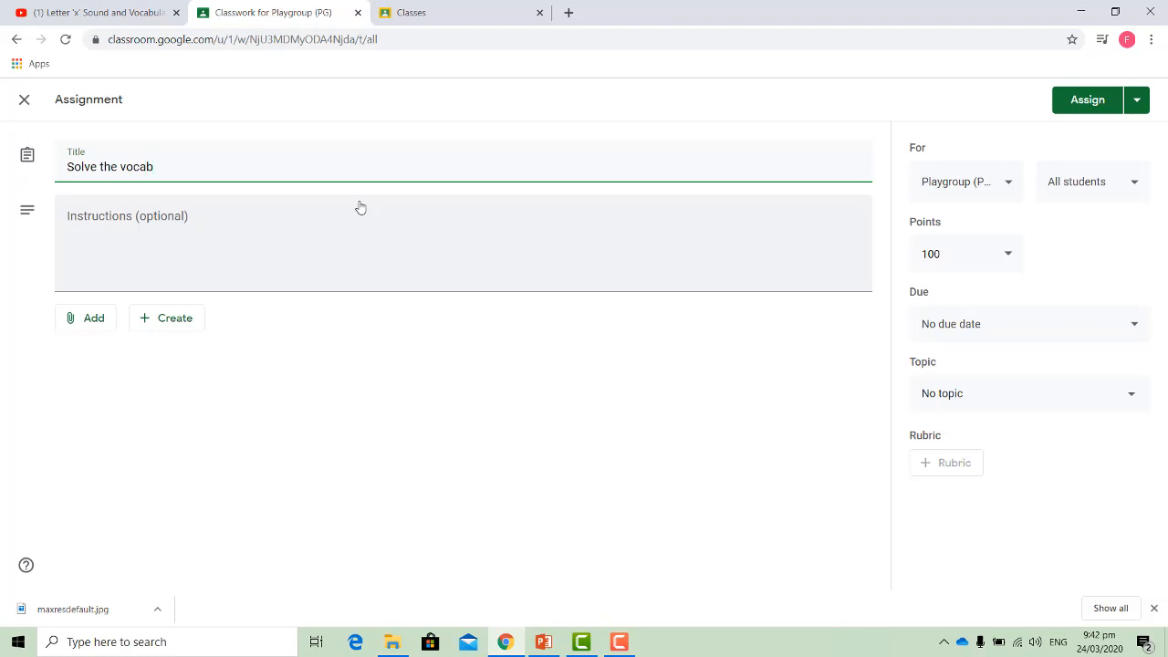
text( worksheet)
Step: Attach Spelling Bee Rules.pdf to the assignment and write the instructions "Please complete the assignment on time"
click(178, 219)
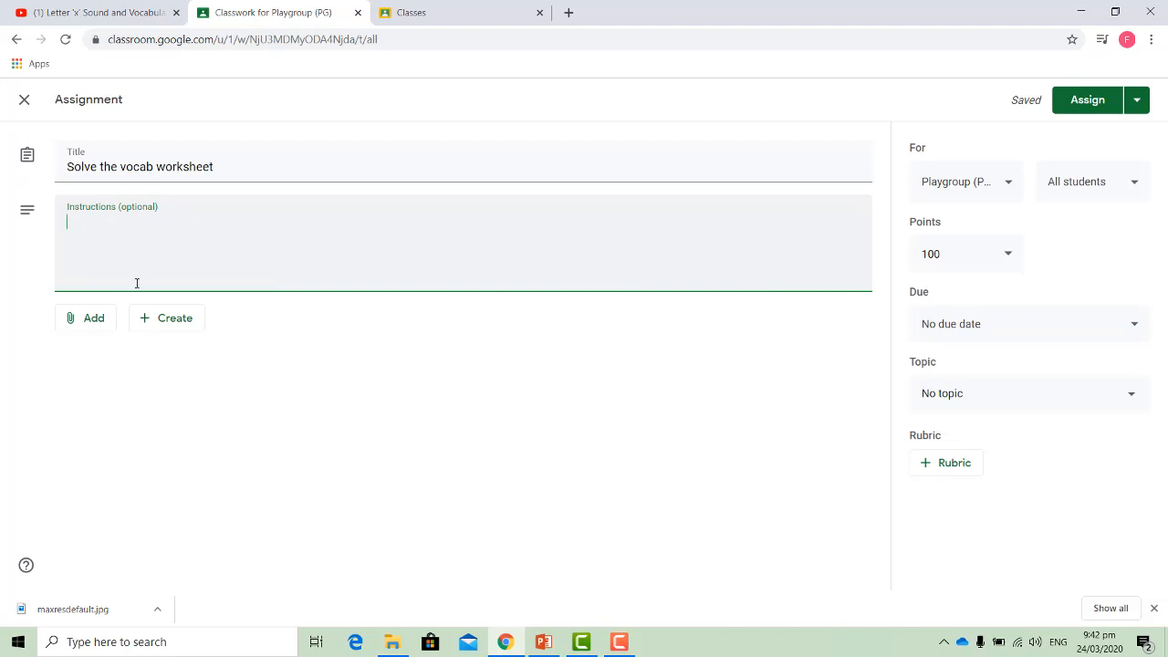
click(82, 324)
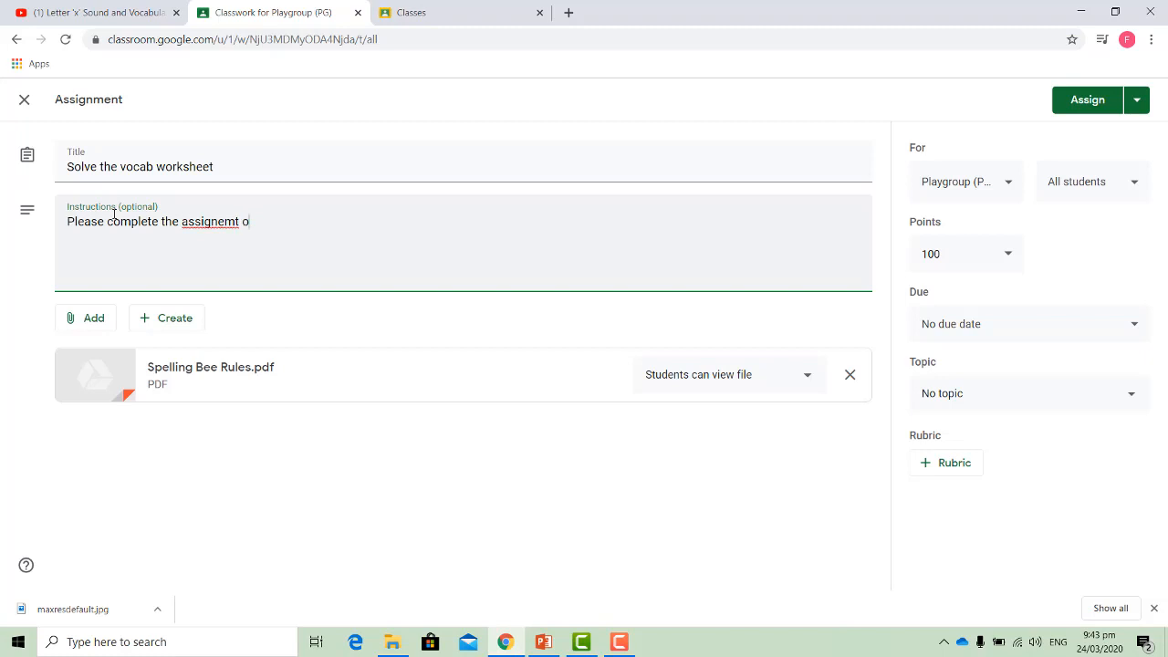
text(n)
key(BackSpace)
key(BackSpace)
key(BackSpace)
key(BackSpace)
key(BackSpace)
key(BackSpace)
key(BackSpace)
key(BackSpace)
text(nment on time)
Step: Set the assignment's points to Ungraded and assign it to the class
click(1008, 256)
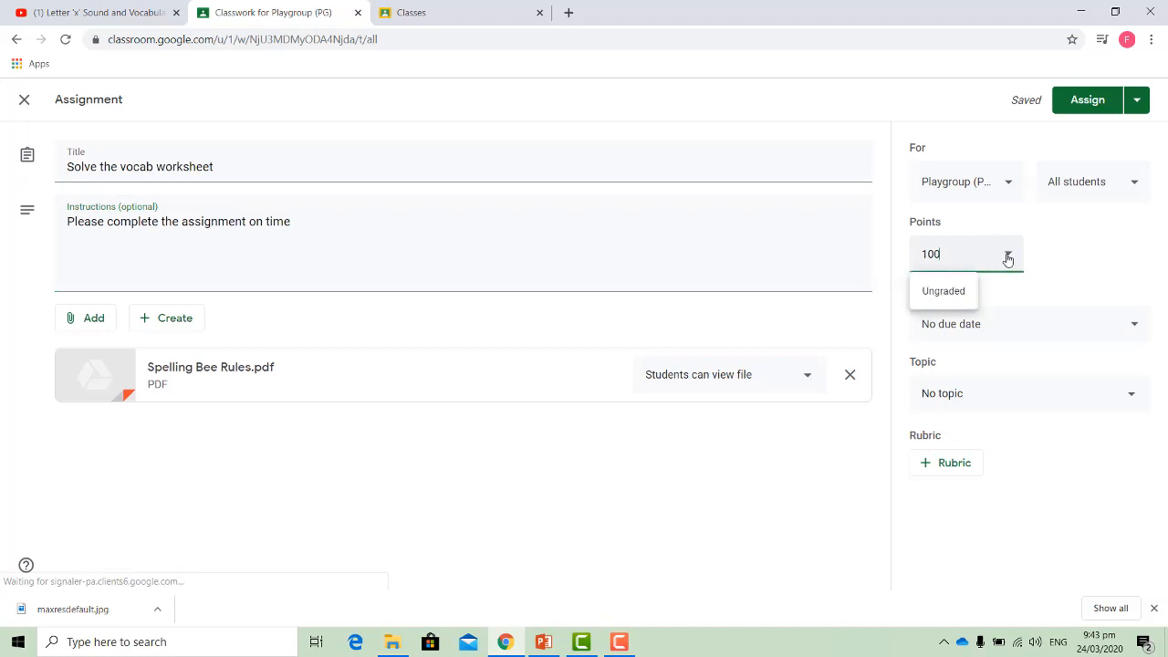
click(959, 298)
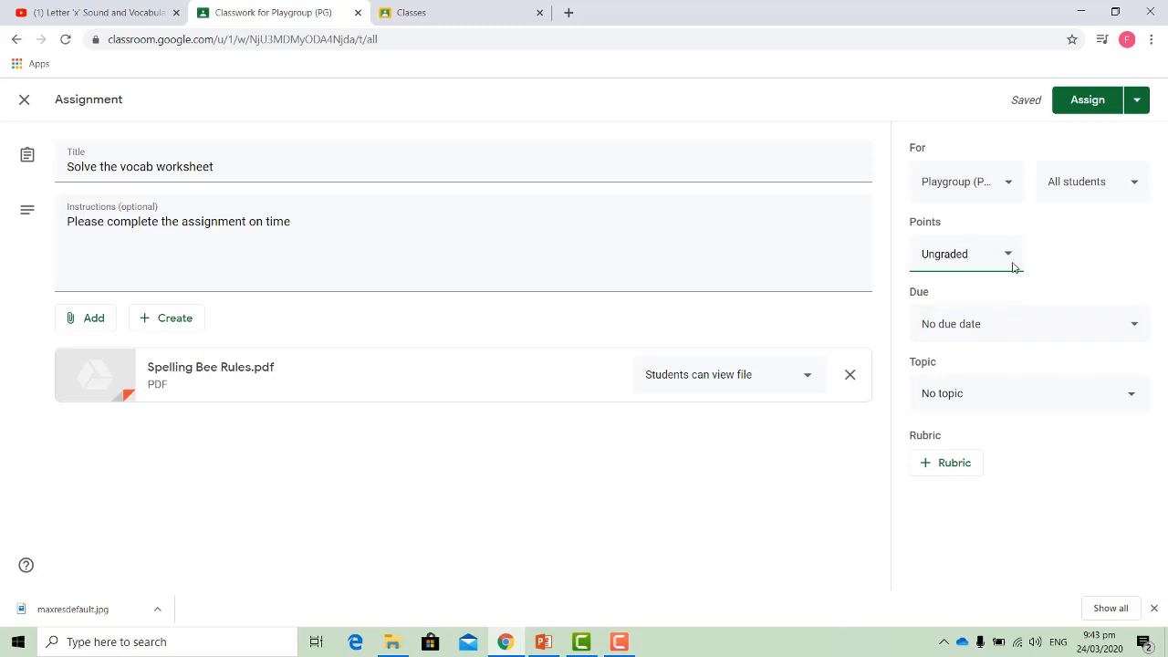
click(1096, 105)
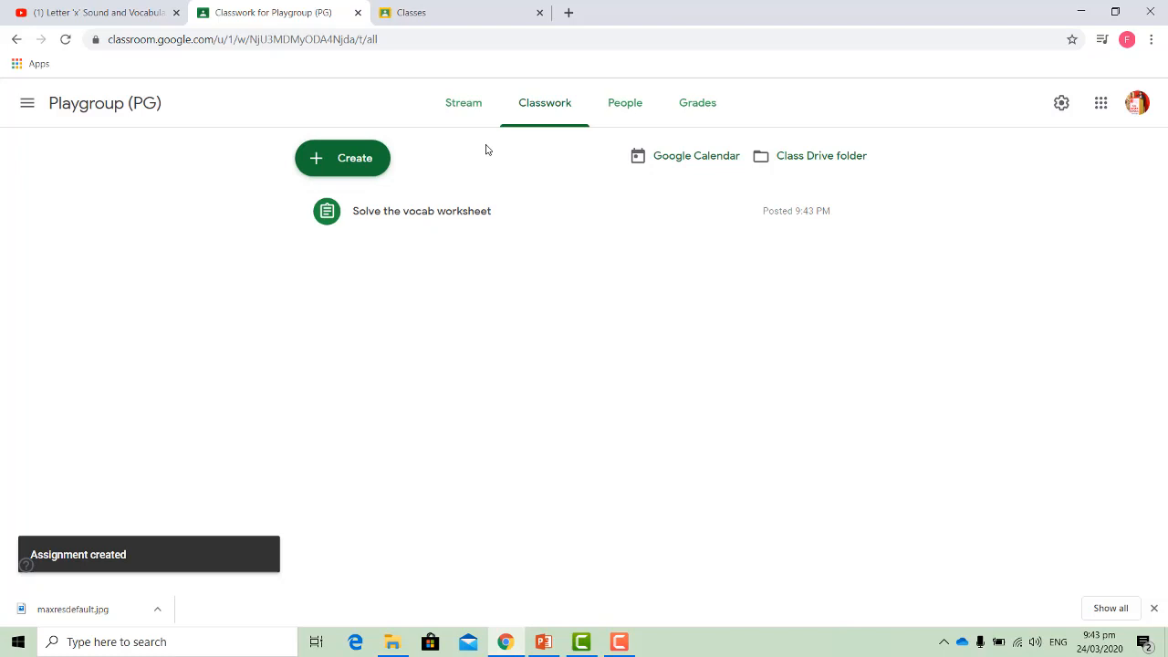
Step: Check the Playgroup stream for the new assignment post and return to the classwork page
click(463, 102)
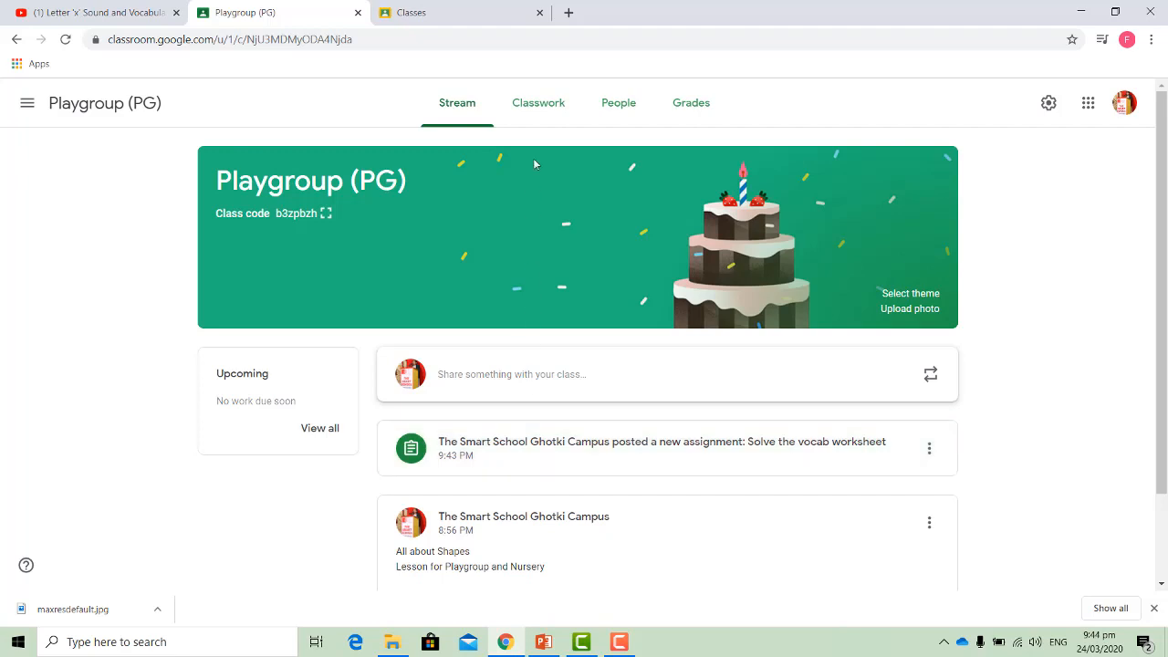
click(538, 107)
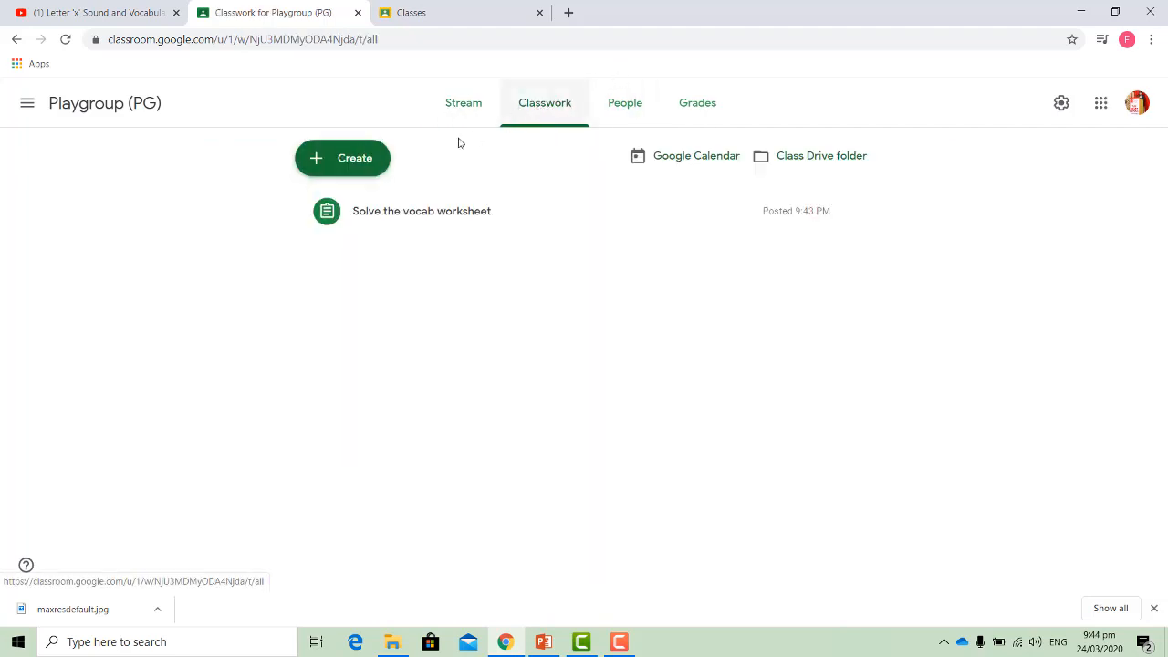
Step: Start another Playgroup assignment and open its attachment options
click(372, 158)
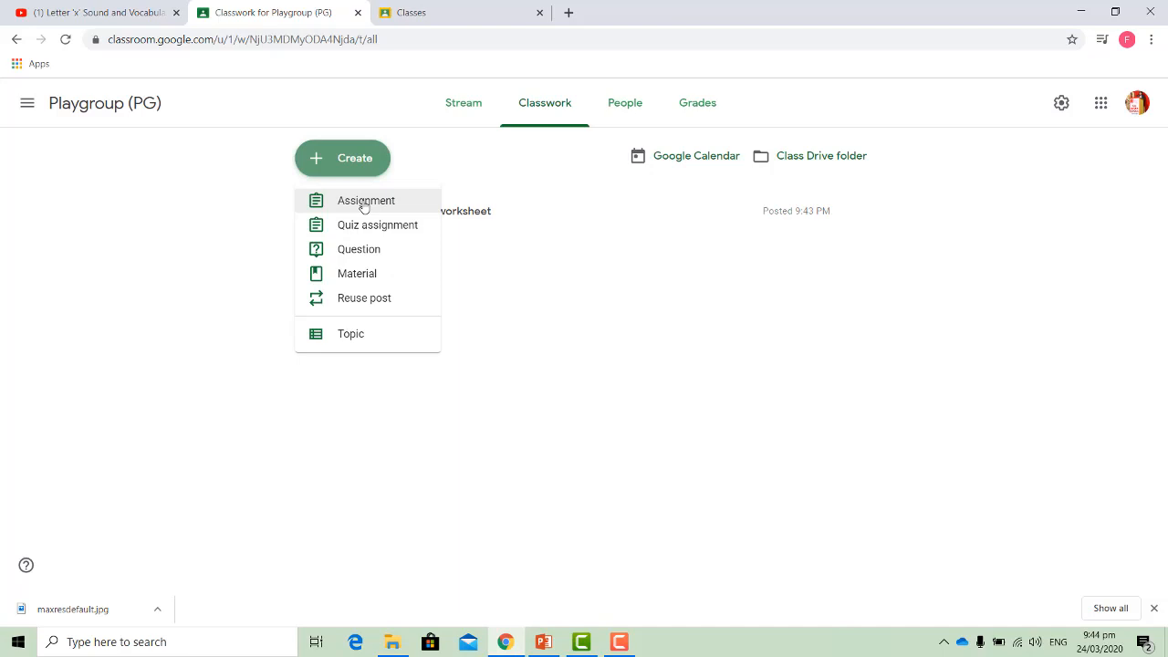
click(364, 201)
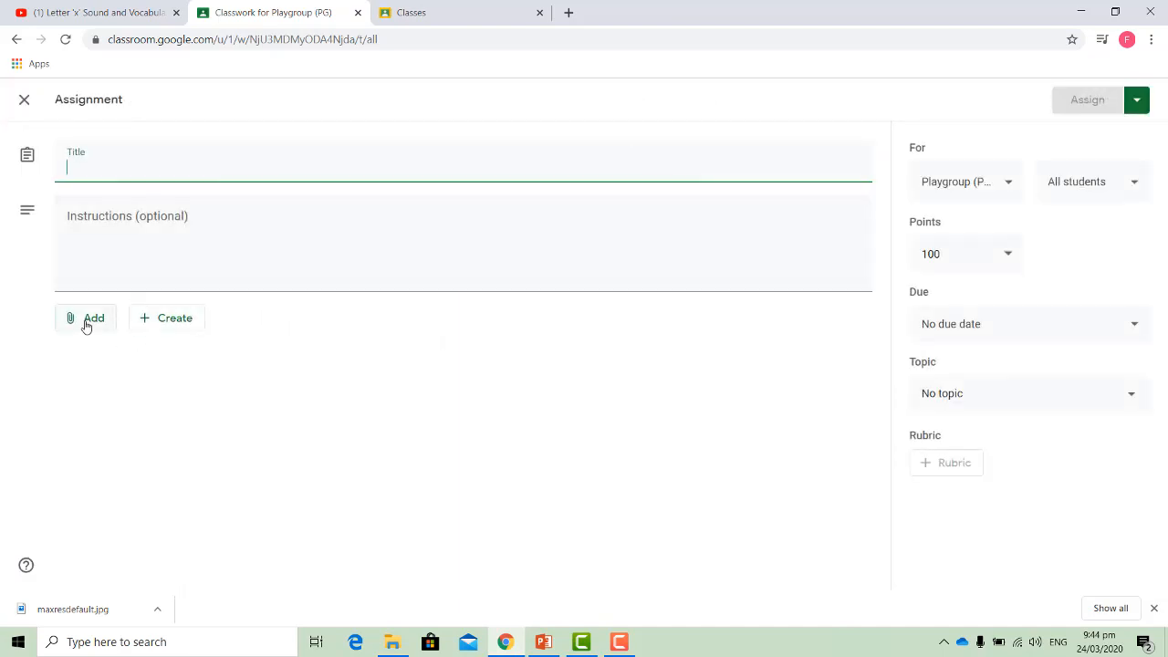
click(87, 326)
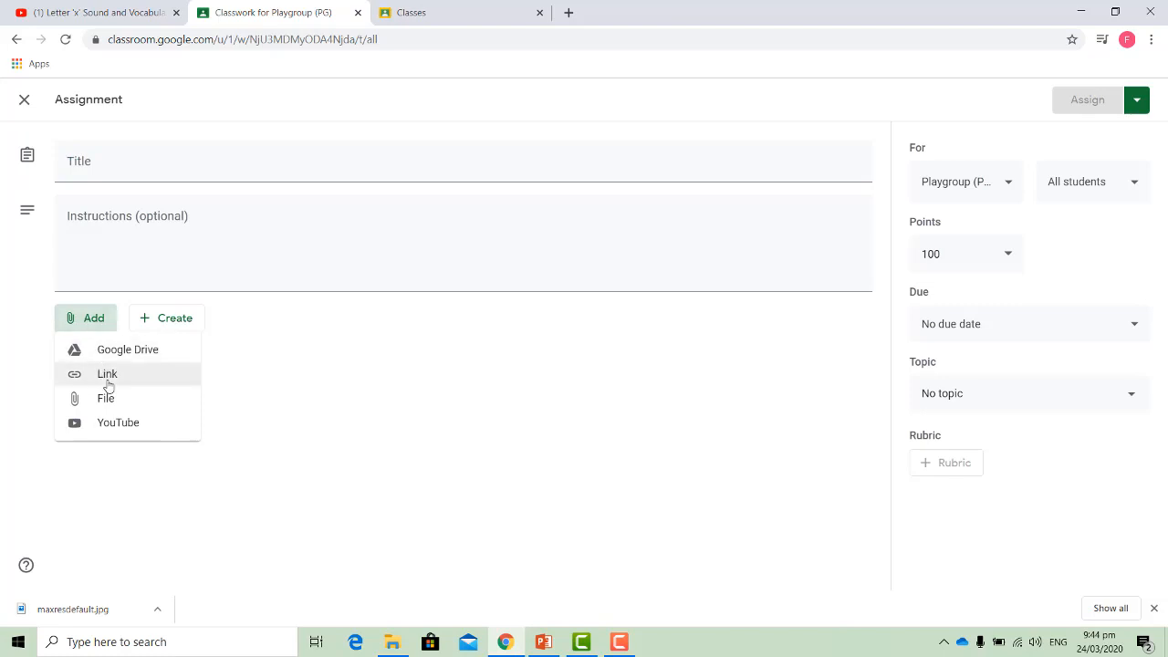